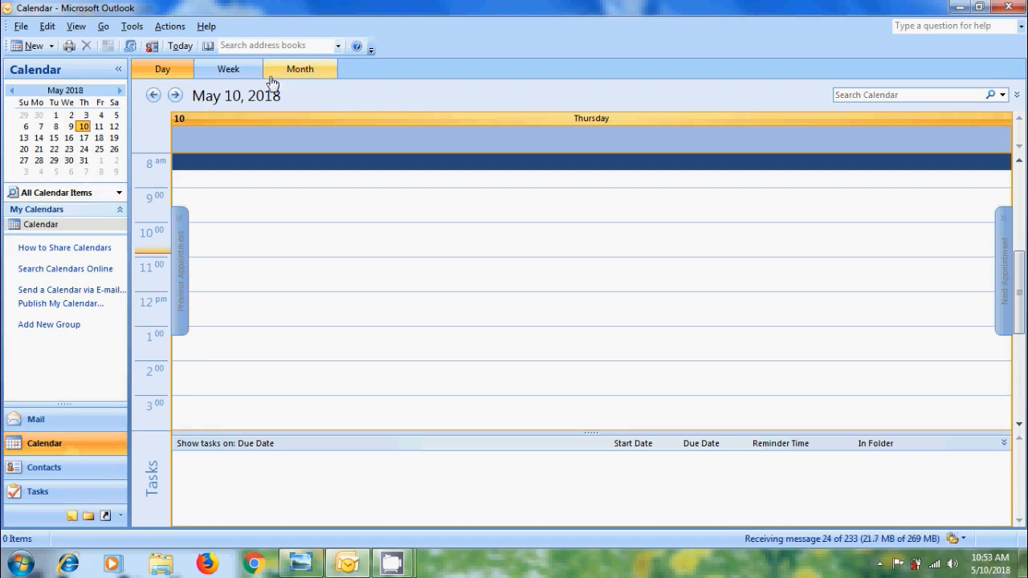
- Look at the calendar in week and month views, ending in day view
{"action": "left_click", "coordinate": [229, 74]}
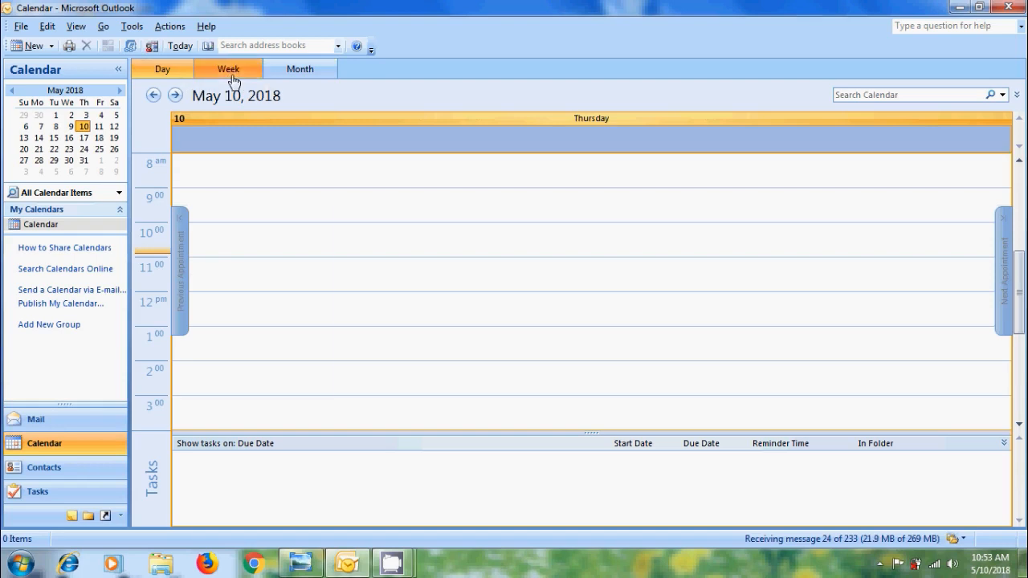
{"action": "left_click", "coordinate": [299, 77]}
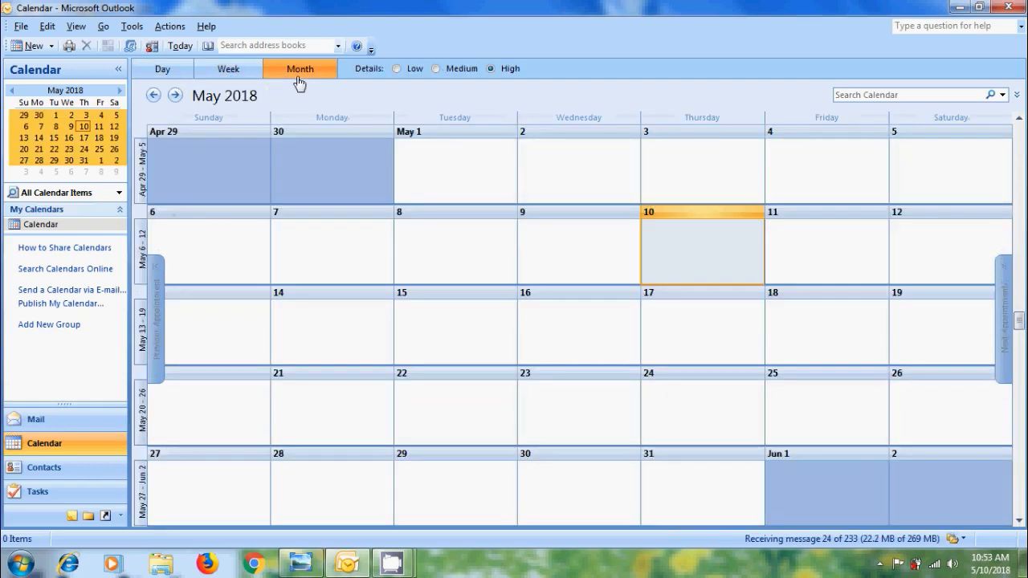
{"action": "left_click", "coordinate": [163, 70]}
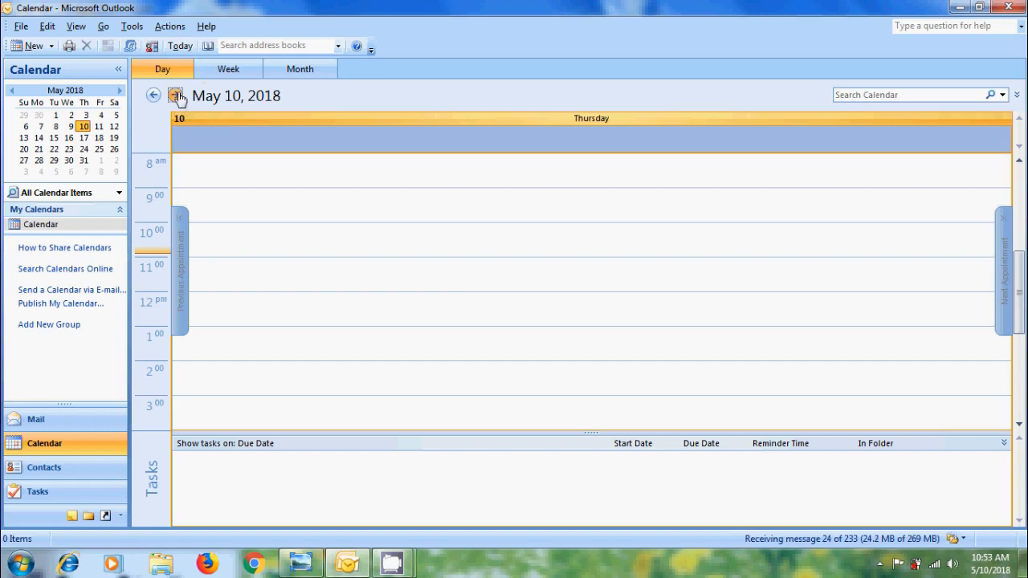
- Browse the day view forward to May 14, 2018 and back to May 10, 2018
{"action": "left_click", "coordinate": [178, 96]}
{"action": "left_click", "coordinate": [179, 96]}
{"action": "left_click", "coordinate": [178, 97]}
{"action": "left_click", "coordinate": [178, 97]}
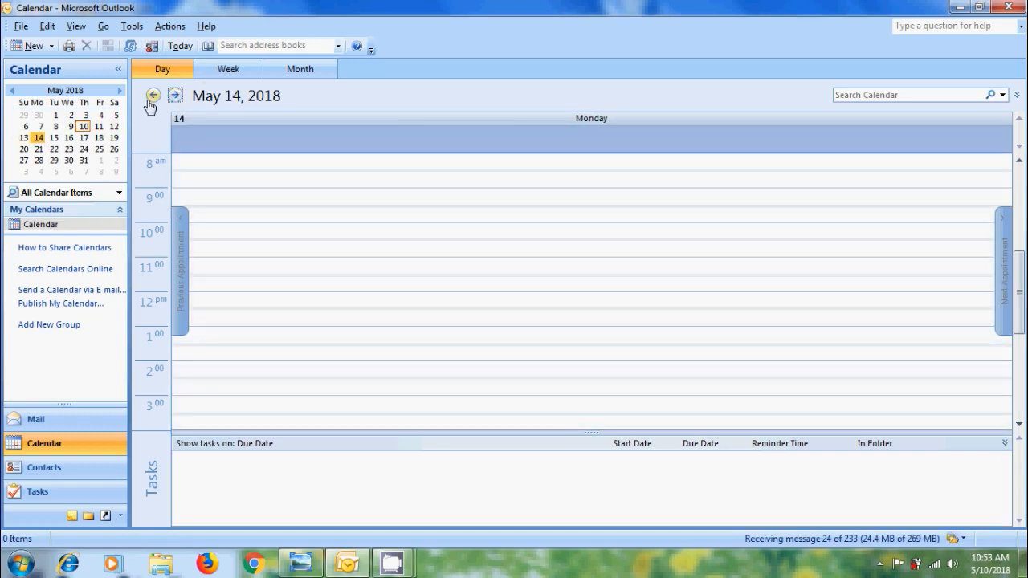
{"action": "left_click", "coordinate": [152, 96]}
{"action": "left_click", "coordinate": [152, 95]}
{"action": "left_click", "coordinate": [151, 96]}
{"action": "left_click", "coordinate": [152, 96]}
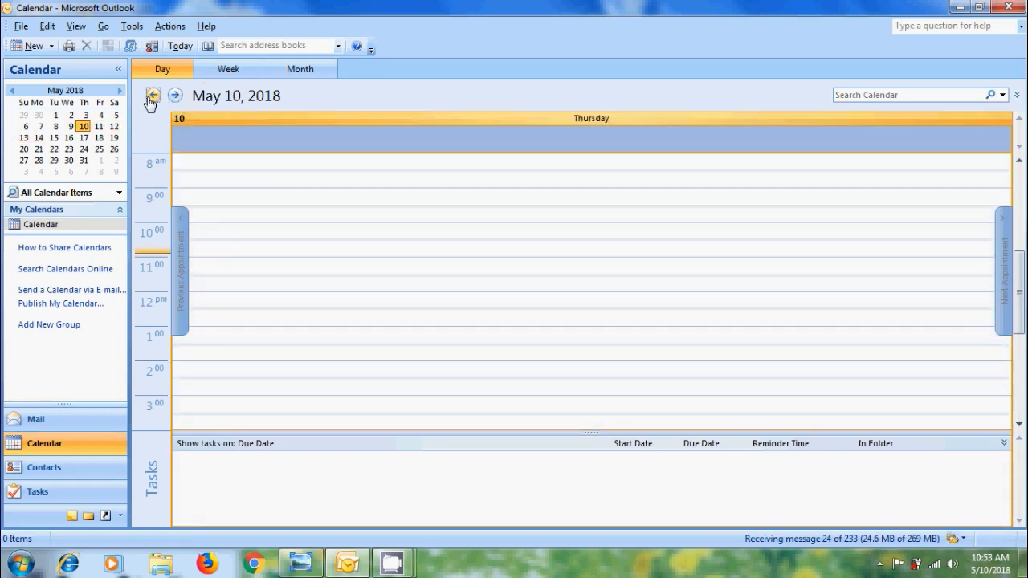
- Show the calendar by week and review the work week days and hours in Calendar Options without changing them
{"action": "left_click", "coordinate": [230, 70]}
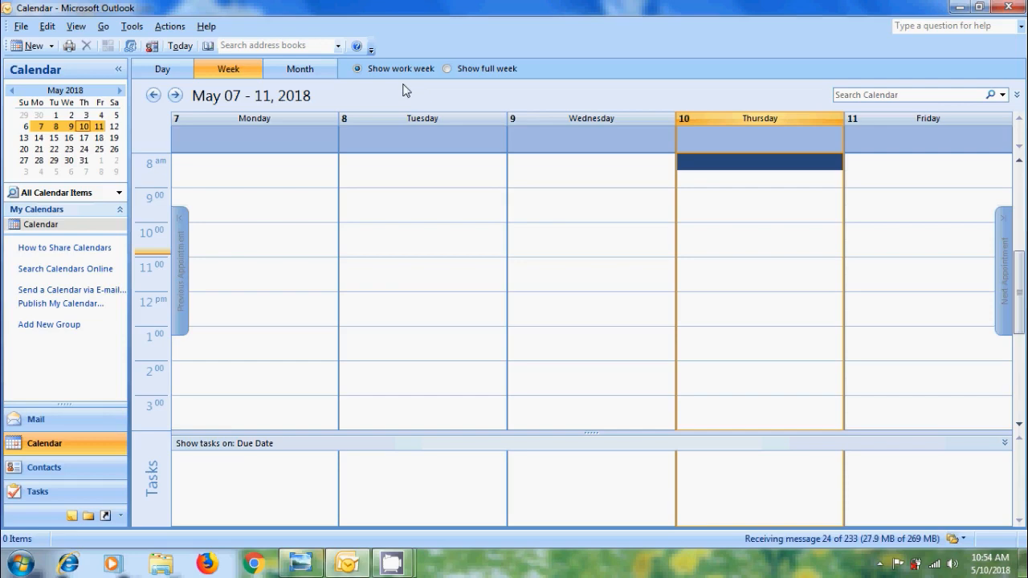
{"action": "left_click", "coordinate": [132, 26]}
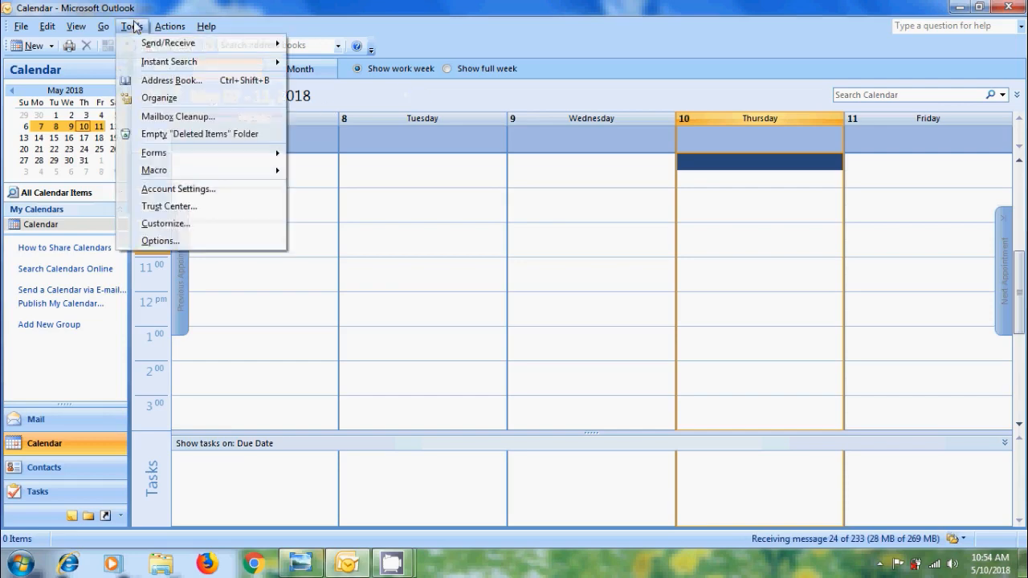
{"action": "left_click", "coordinate": [200, 242]}
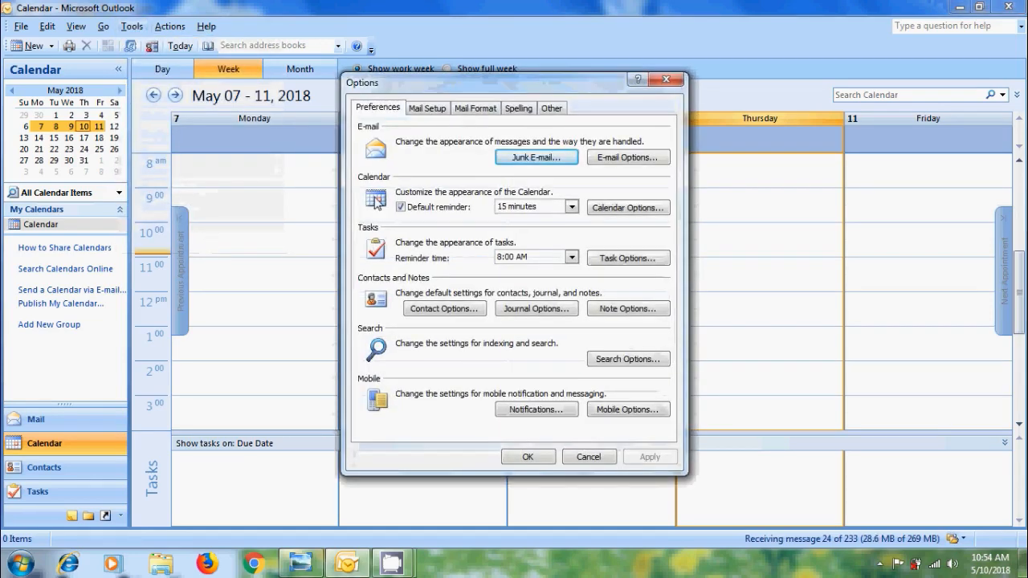
{"action": "left_click", "coordinate": [627, 207]}
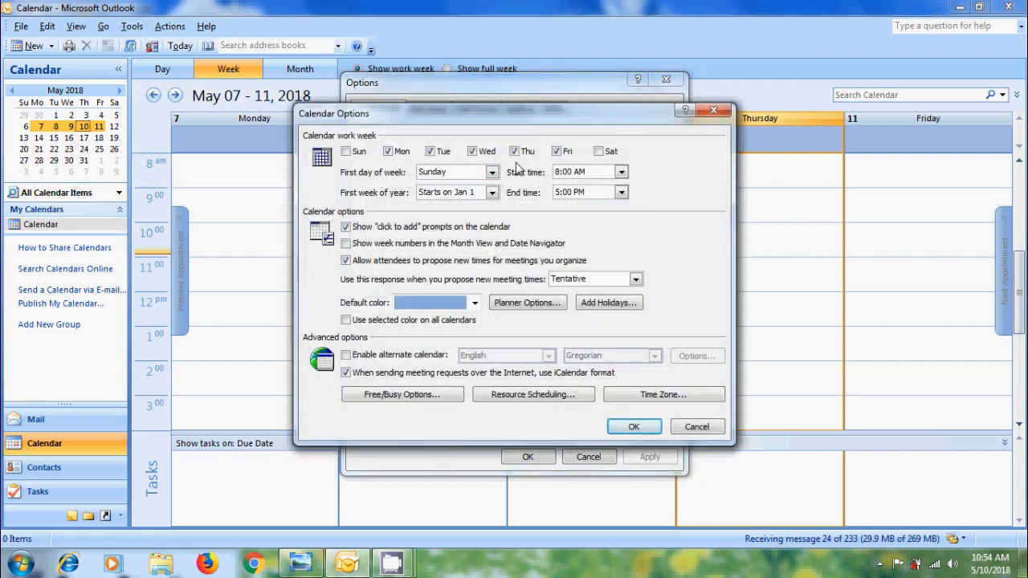
{"action": "left_click", "coordinate": [696, 426]}
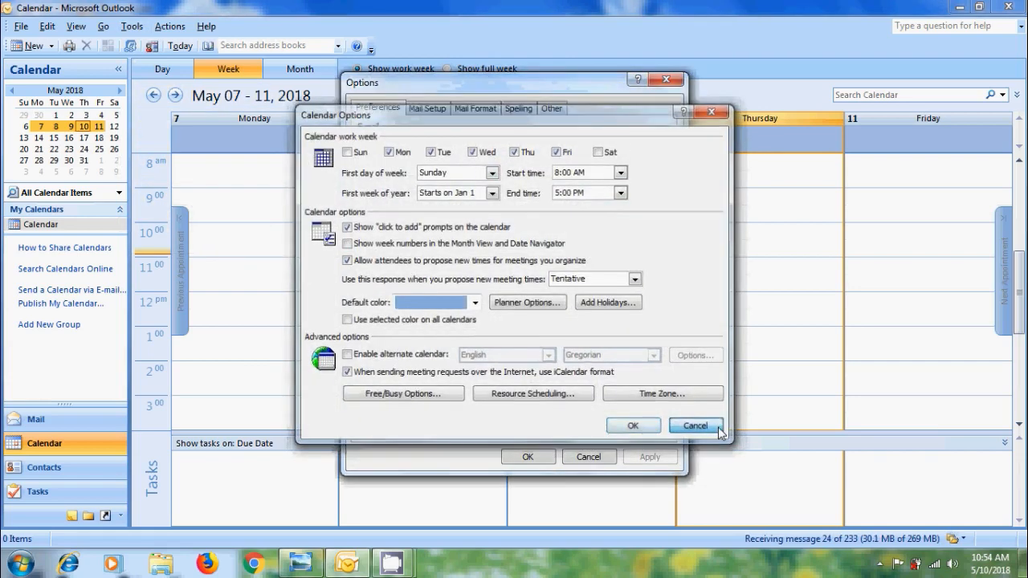
{"action": "left_click", "coordinate": [600, 454]}
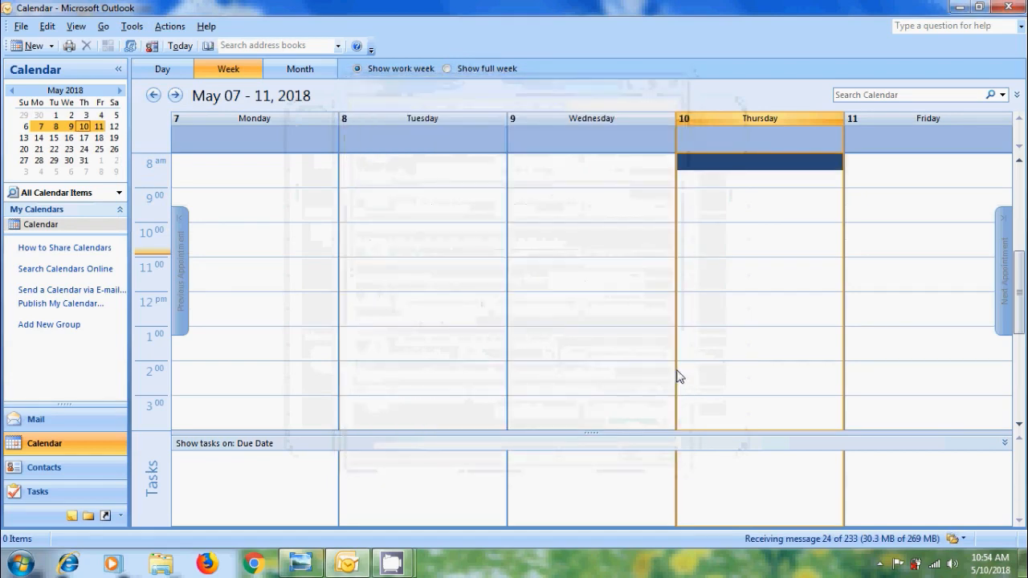
- Display the full week including the weekend, and return to the work week only
{"action": "left_click", "coordinate": [448, 68]}
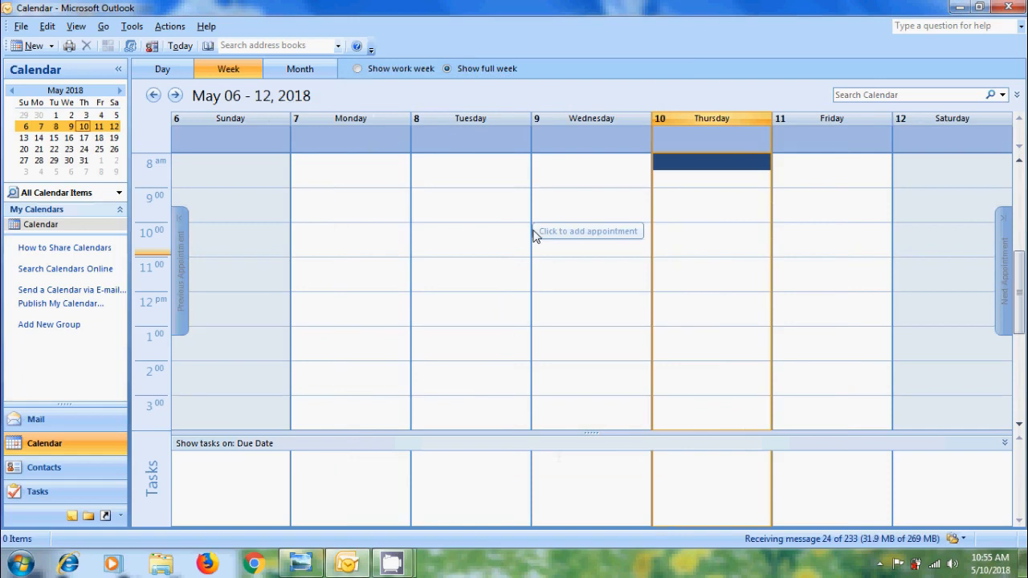
{"action": "left_click", "coordinate": [360, 71]}
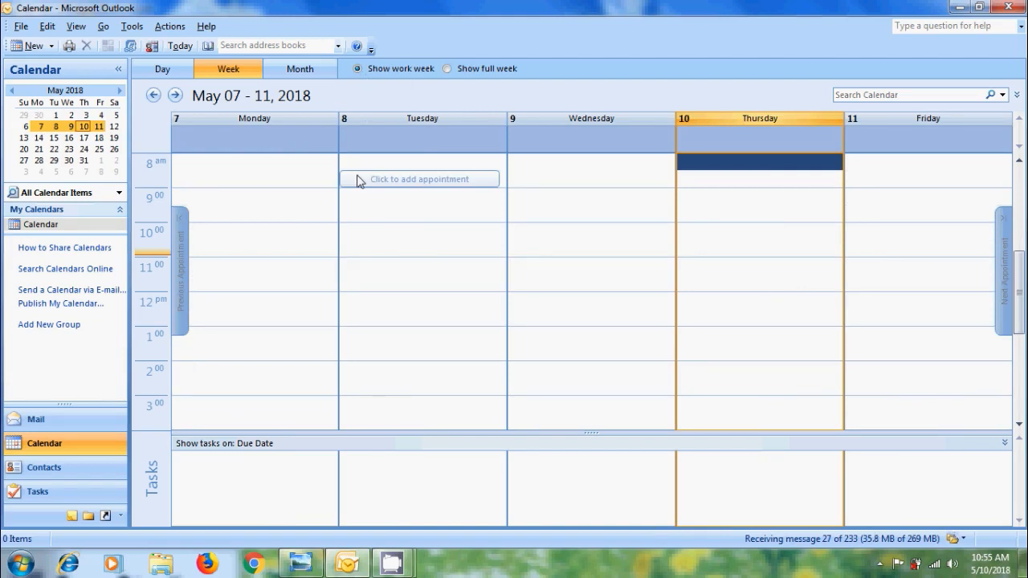
- Starting from Tuesday, May 8, display nine days, four days and seven days of the calendar in turn
{"action": "left_click", "coordinate": [442, 166]}
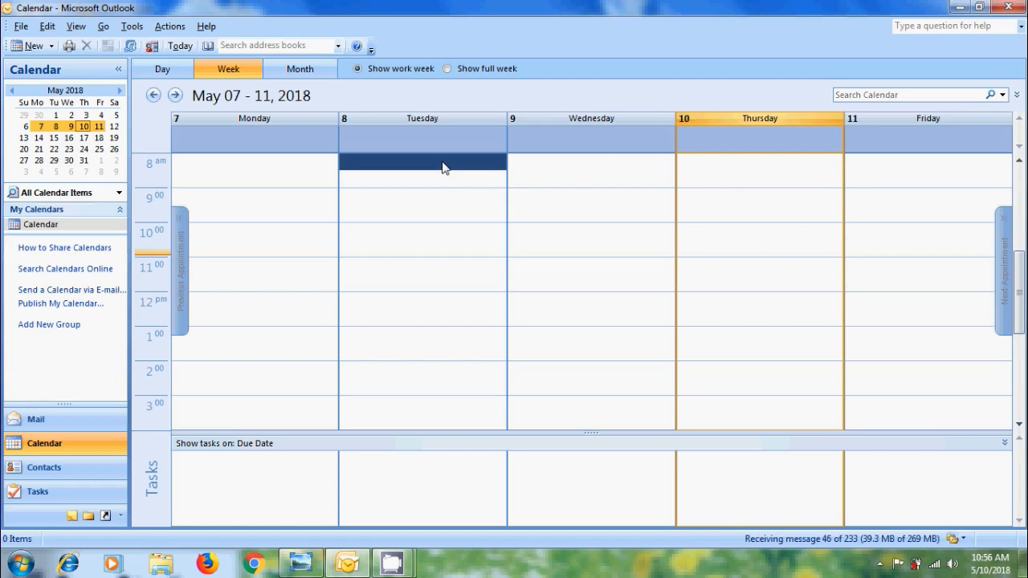
{"action": "key", "text": "alt+9"}
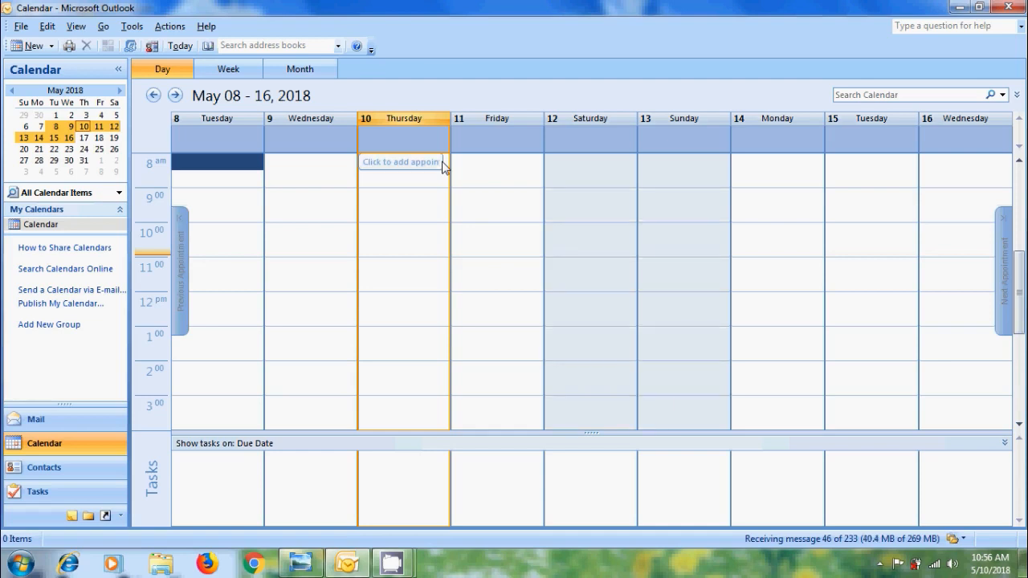
{"action": "key", "text": "alt+4"}
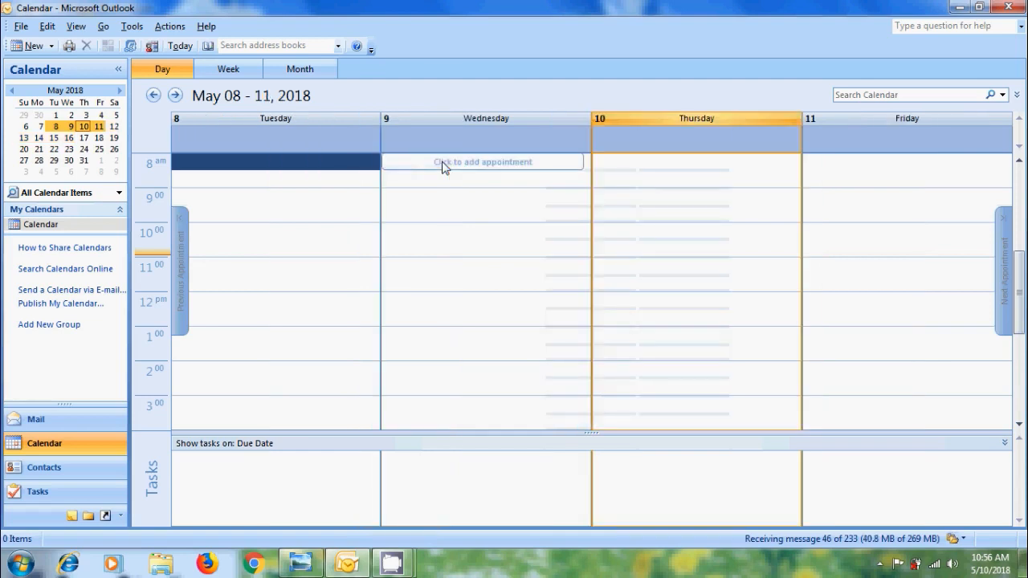
{"action": "key", "text": "alt+7"}
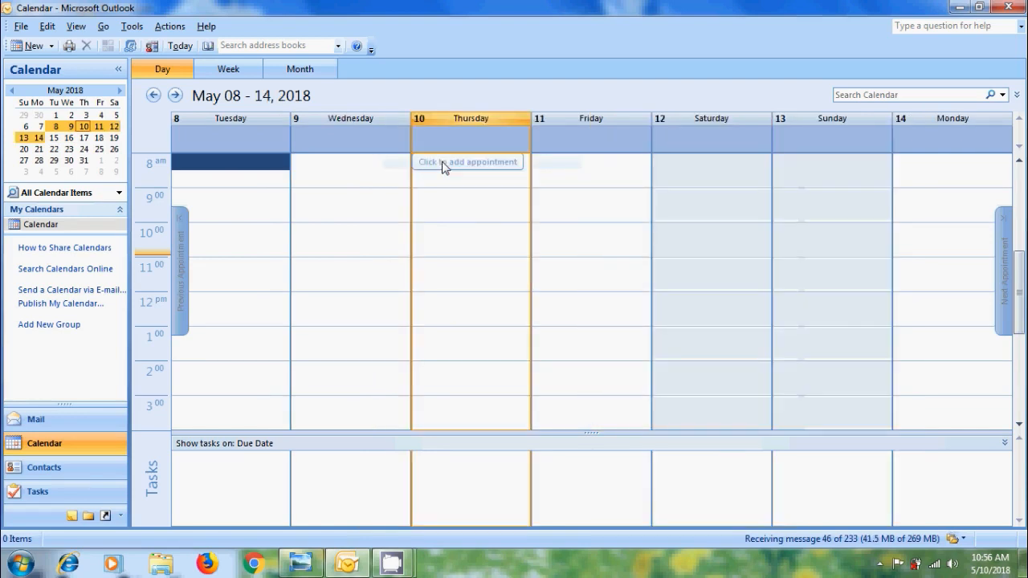
- Show the calendar by month and compare the Low and Medium detail levels, ending on High
{"action": "left_click", "coordinate": [317, 70]}
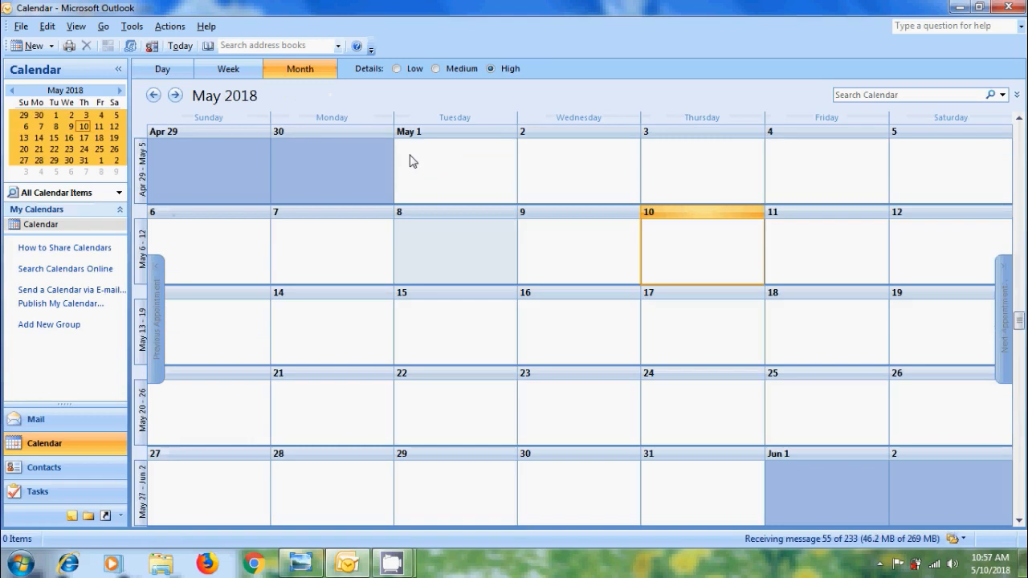
{"action": "key", "text": "Left"}
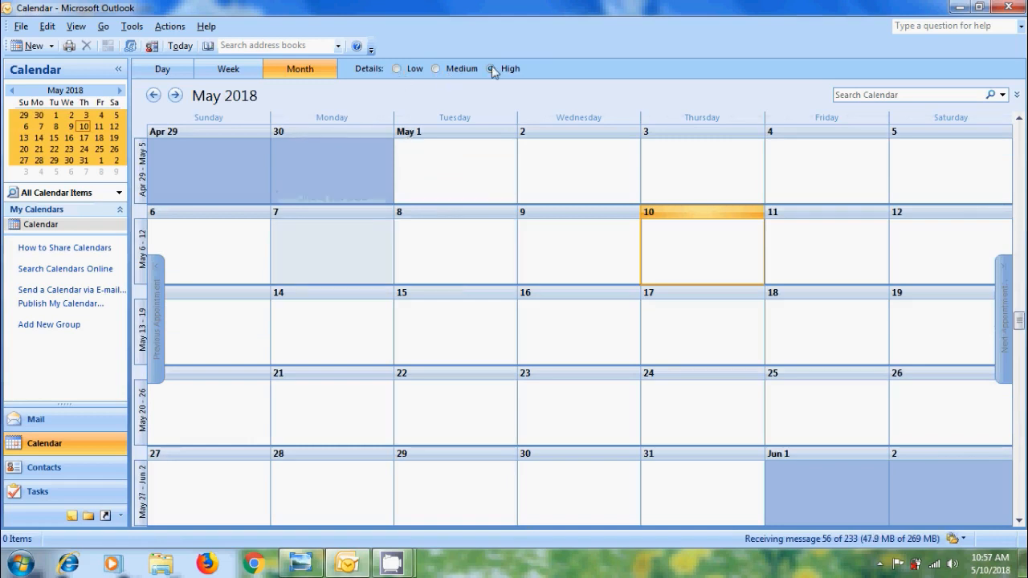
{"action": "left_click", "coordinate": [395, 70]}
{"action": "left_click", "coordinate": [436, 69]}
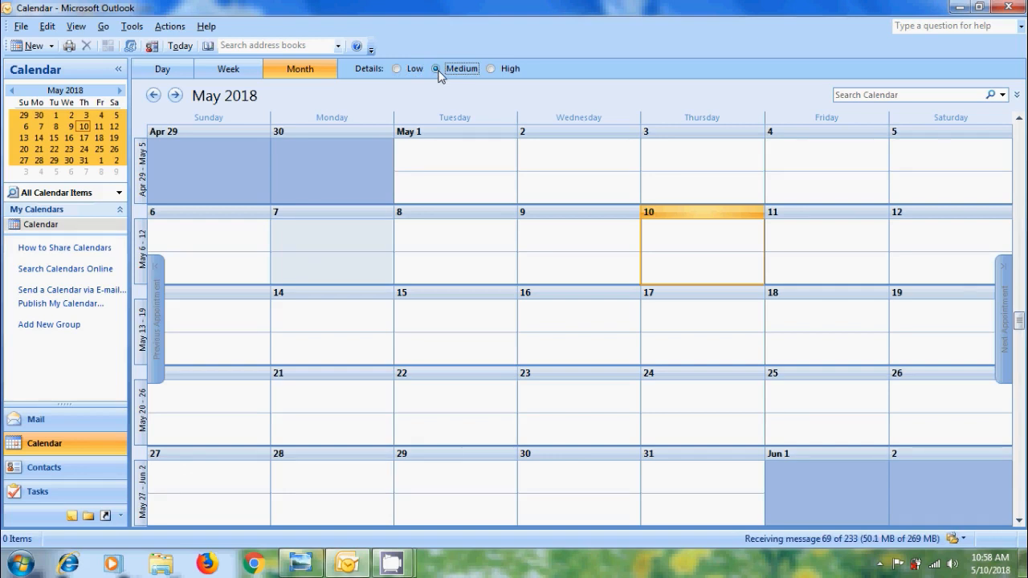
{"action": "left_click", "coordinate": [491, 69]}
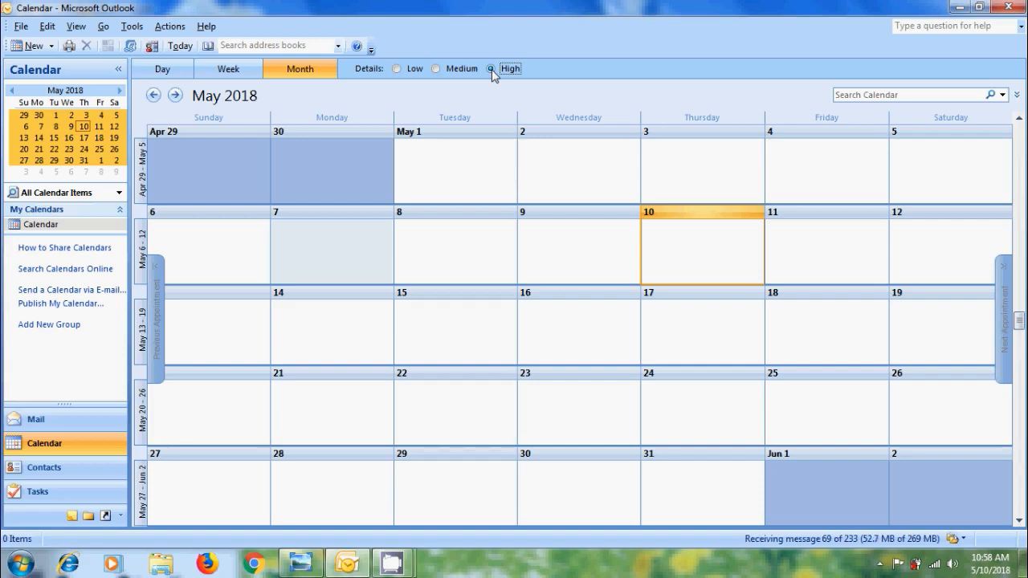
- In the work week view, add a 3:00 pm appointment on Thursday, May 10 titled with the person's name and "bday"
{"action": "left_click", "coordinate": [228, 72]}
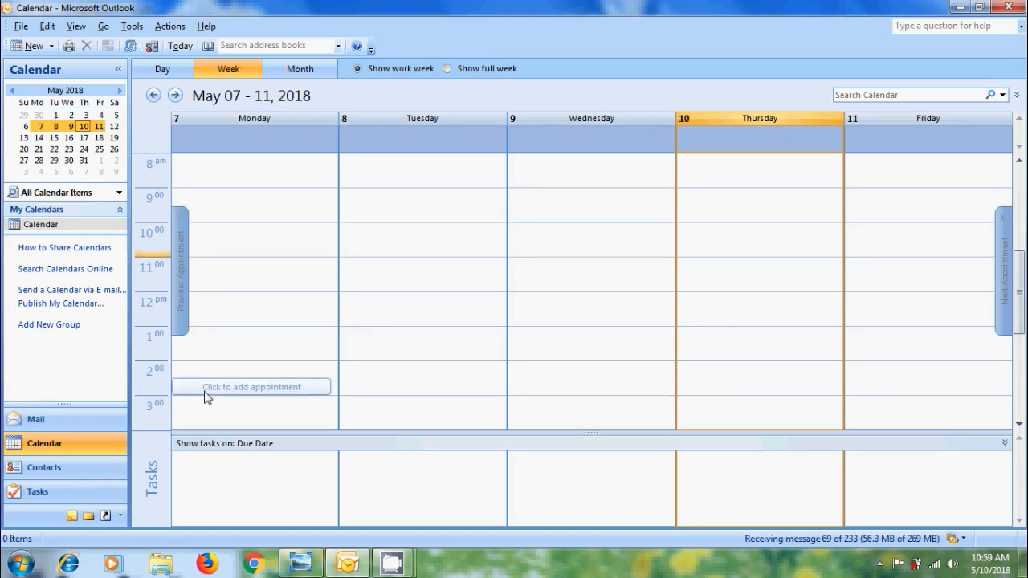
{"action": "left_click", "coordinate": [760, 408]}
{"action": "type", "text": "cher"}
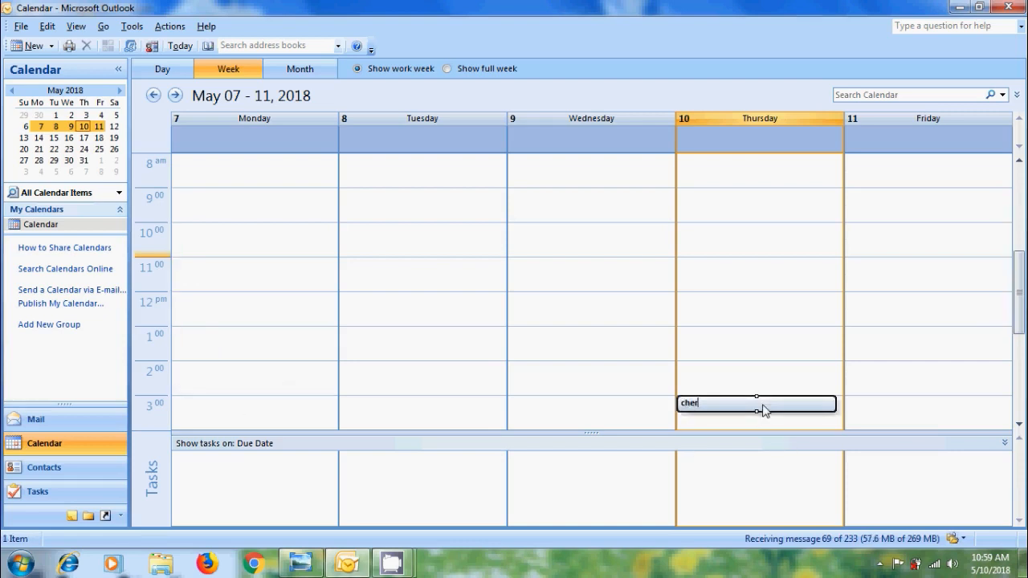
{"action": "type", "text": "ry's bday"}
{"action": "left_click", "coordinate": [803, 373]}
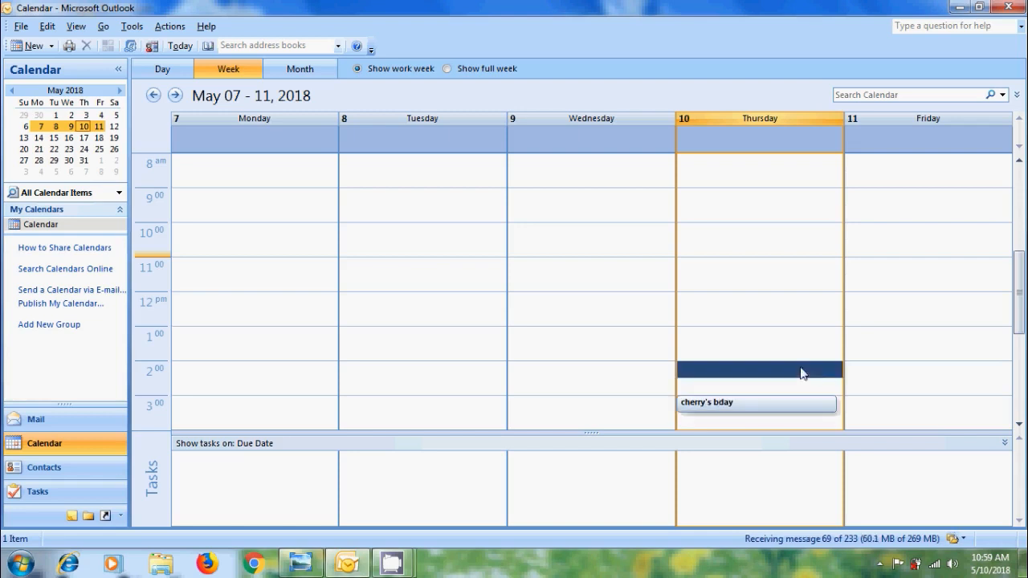
- Go to the following week and add a 1:00 pm appointment "jubilee celebrations" on Wednesday, May 16
{"action": "left_click", "coordinate": [175, 95]}
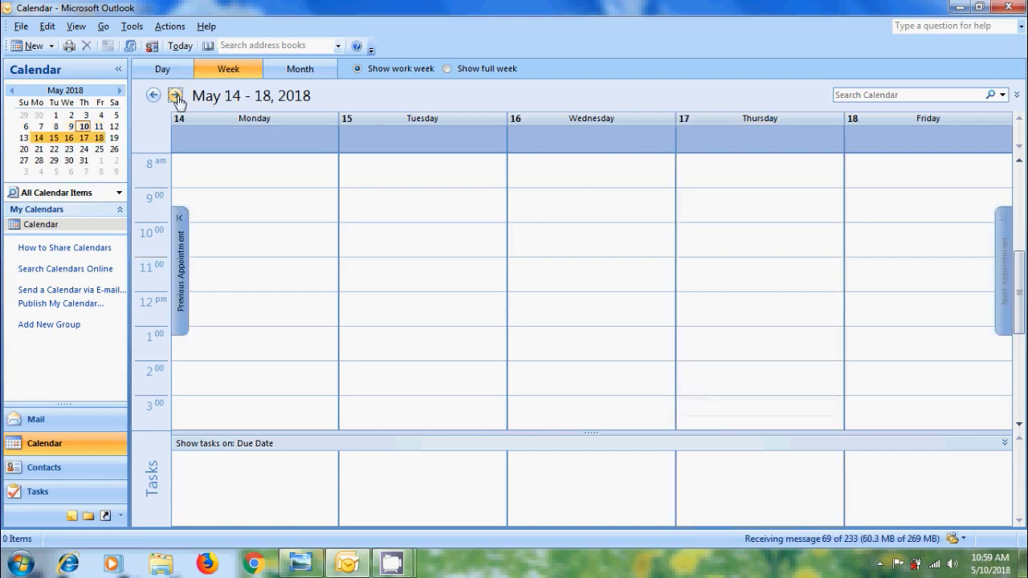
{"action": "left_click", "coordinate": [565, 338]}
{"action": "type", "text": "jub"}
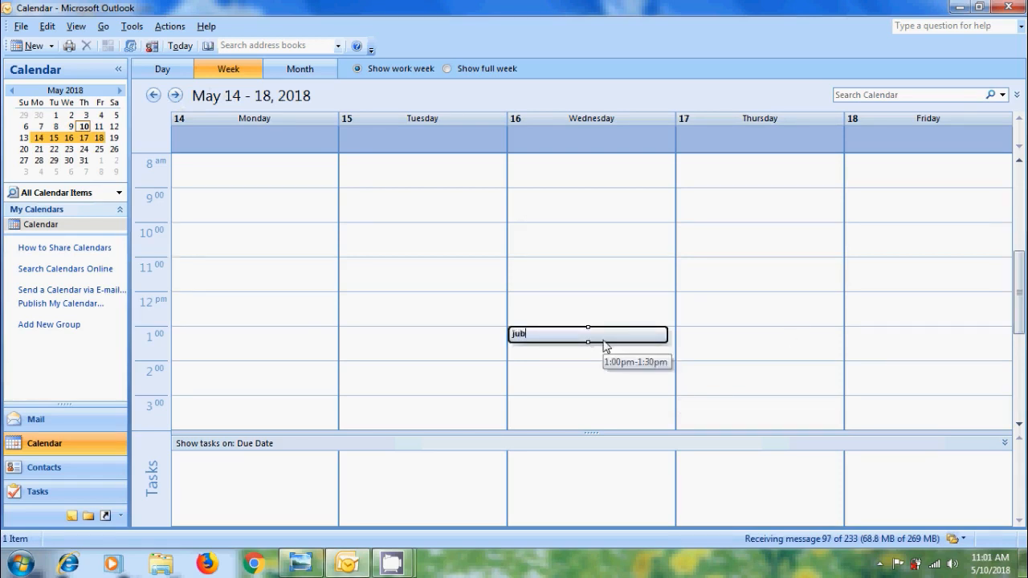
{"action": "type", "text": "ilee c"}
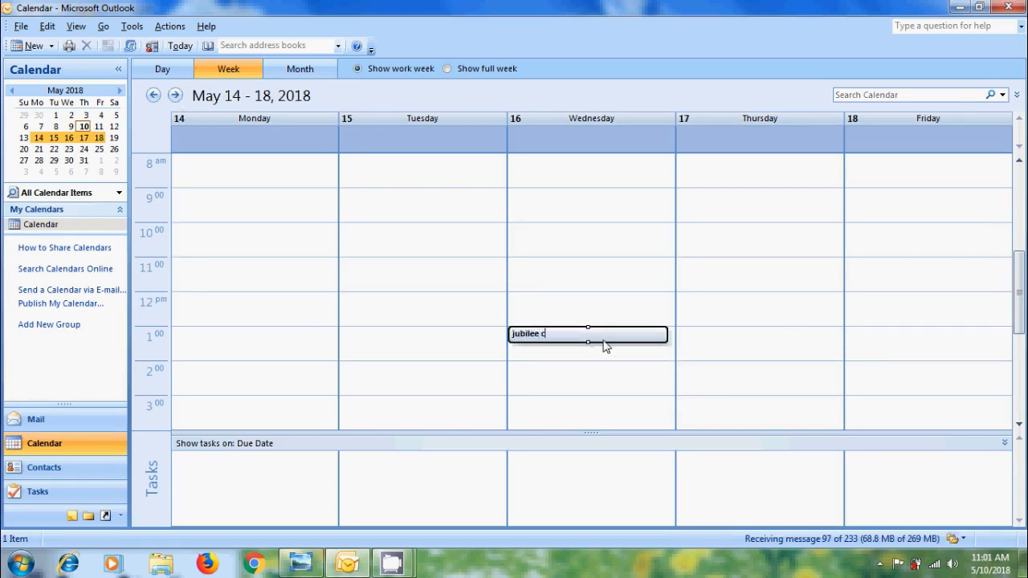
{"action": "type", "text": "elebrations"}
{"action": "left_click", "coordinate": [615, 307]}
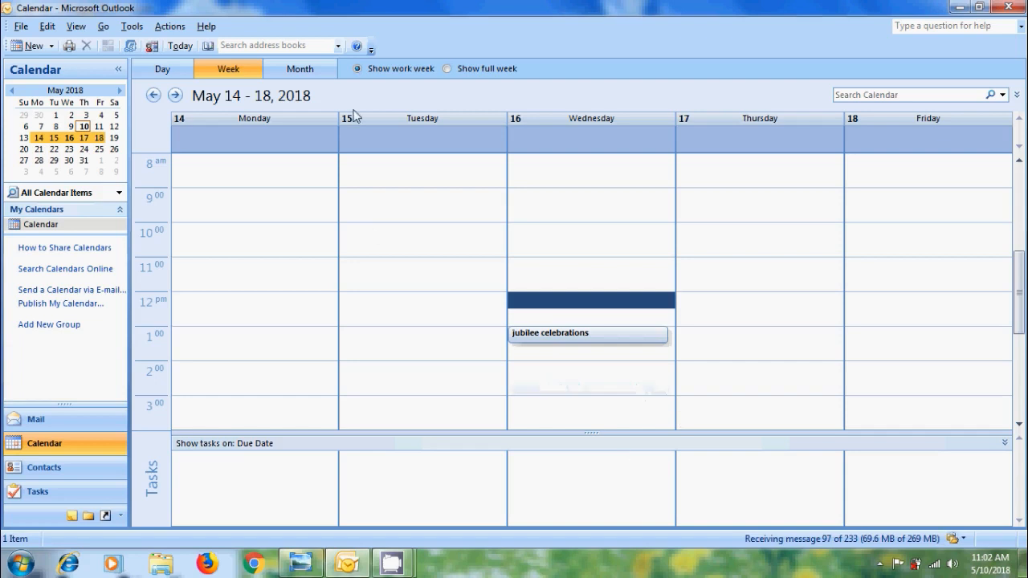
- In month view, create and save an all-day event "client mett" at "viceroy hotel" on Friday, May 18, and select it
{"action": "left_click", "coordinate": [299, 71]}
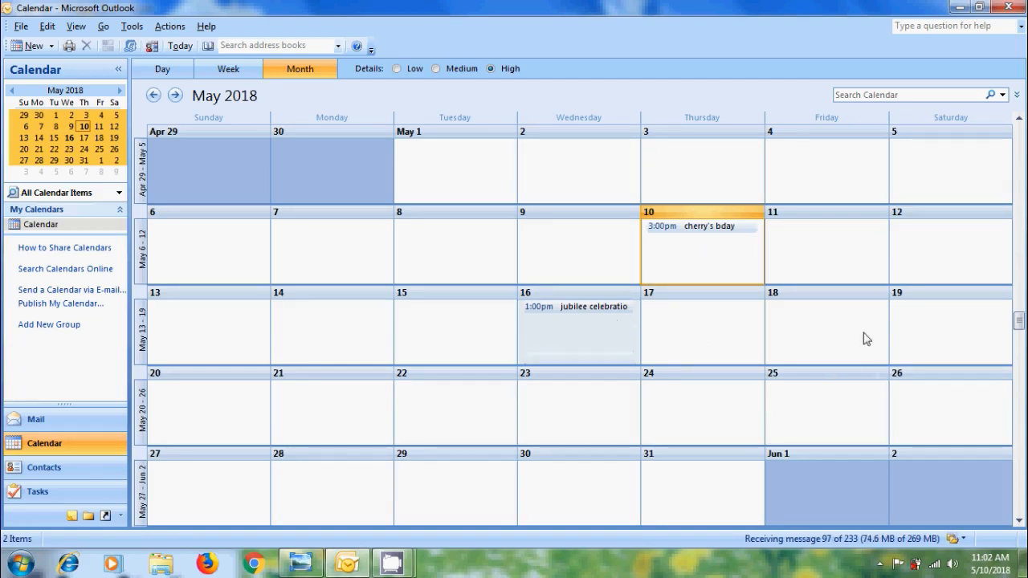
{"action": "double_click", "coordinate": [852, 355]}
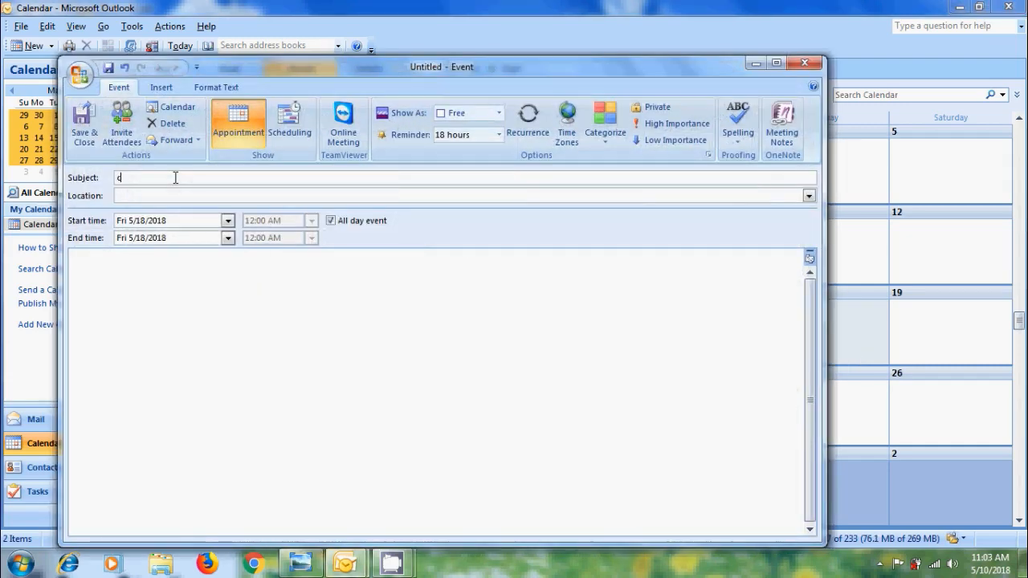
{"action": "type", "text": "client mett"}
{"action": "left_click", "coordinate": [155, 195]}
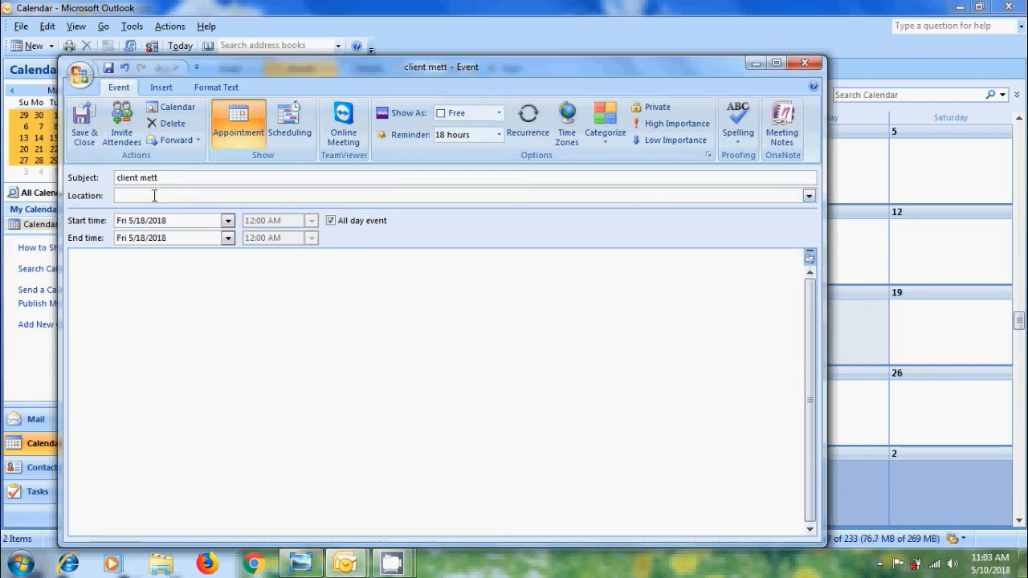
{"action": "type", "text": "viceroy hotel"}
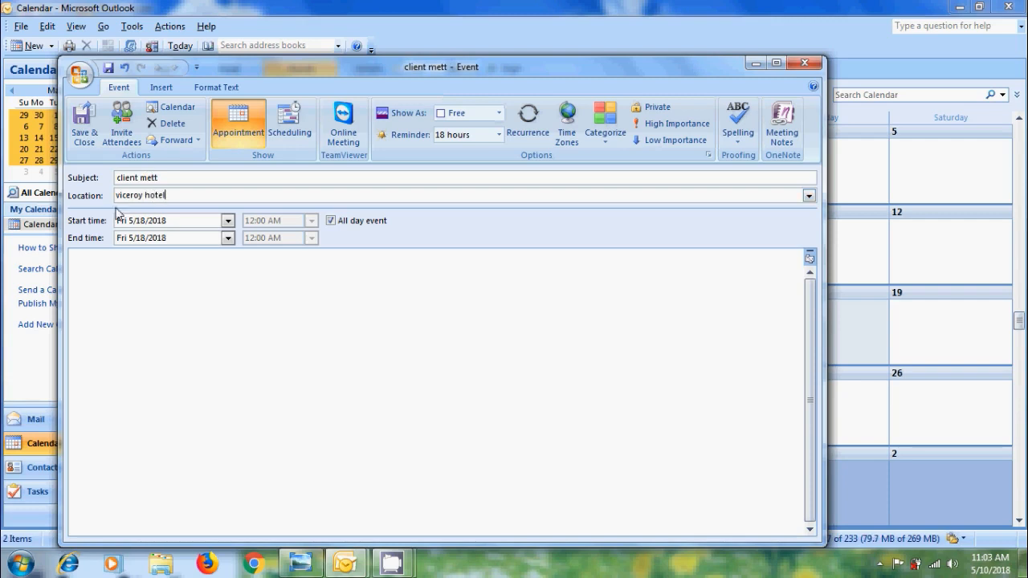
{"action": "left_click", "coordinate": [86, 136]}
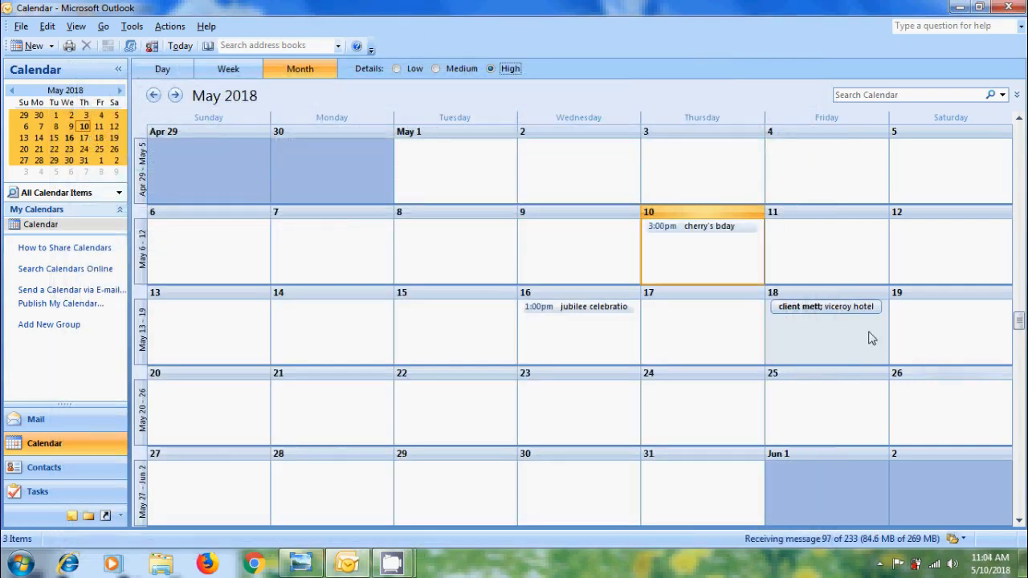
{"action": "mouse_move", "coordinate": [862, 314]}
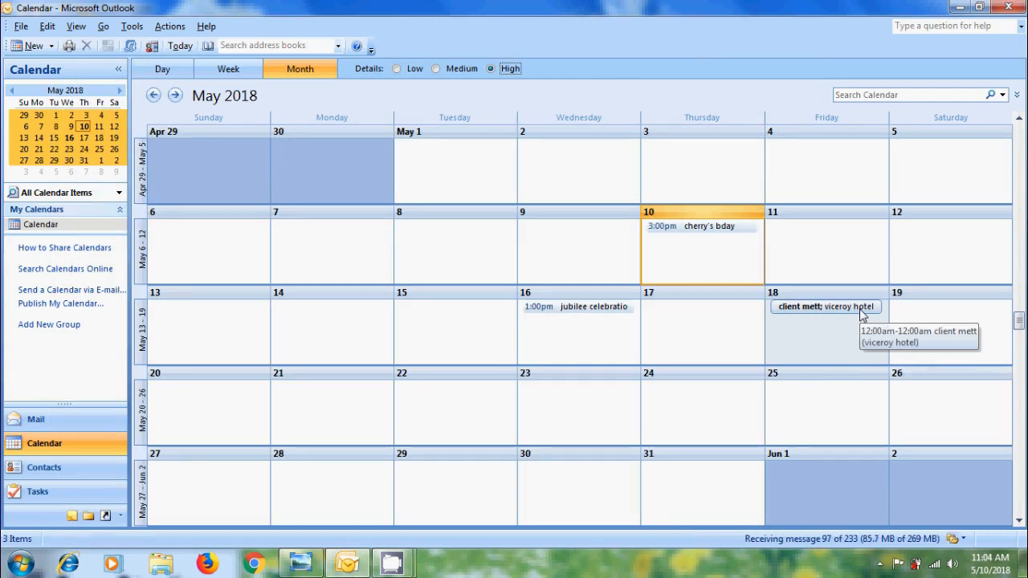
{"action": "left_click", "coordinate": [859, 310]}
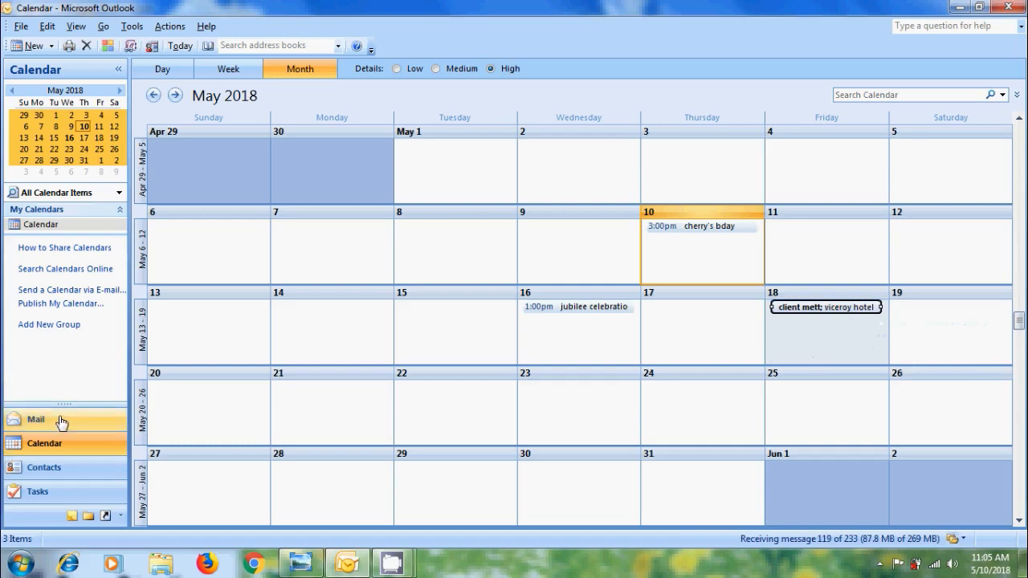
- In the mail inbox, turn the "July2011" email into a new calendar appointment
{"action": "left_click", "coordinate": [62, 420]}
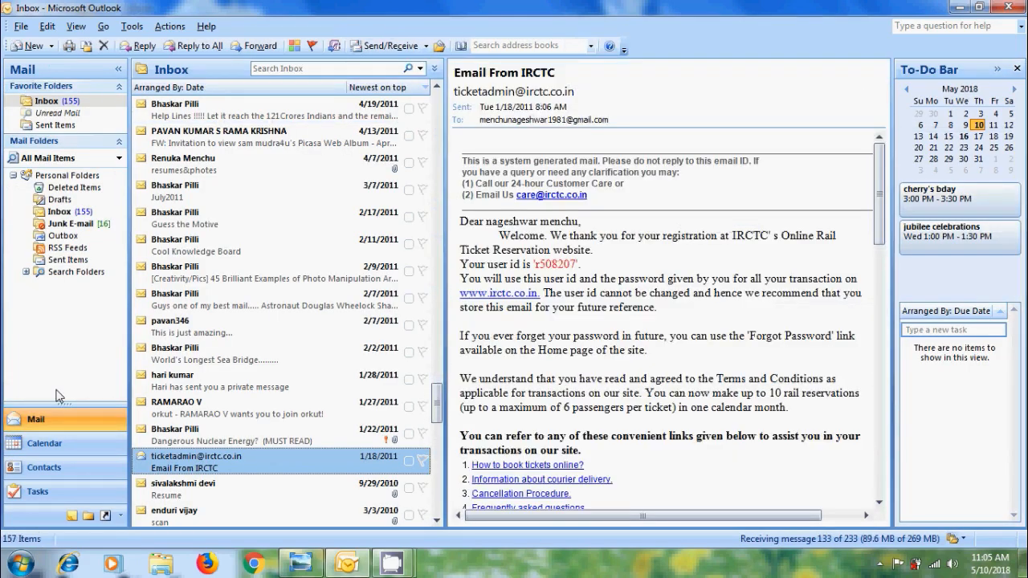
{"action": "left_click", "coordinate": [187, 186]}
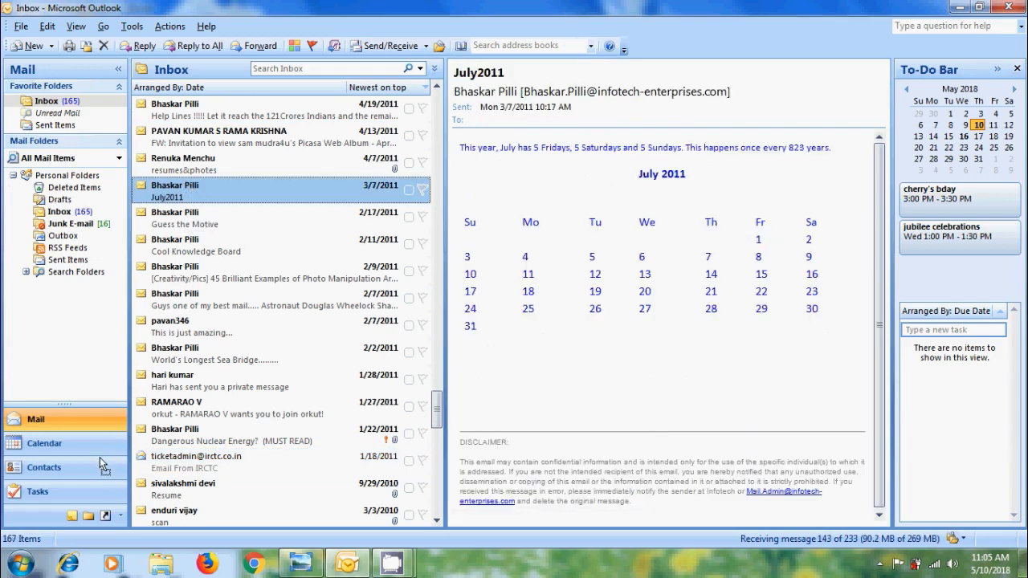
{"action": "left_click_drag", "start_coordinate": [88, 437], "coordinate": [88, 437]}
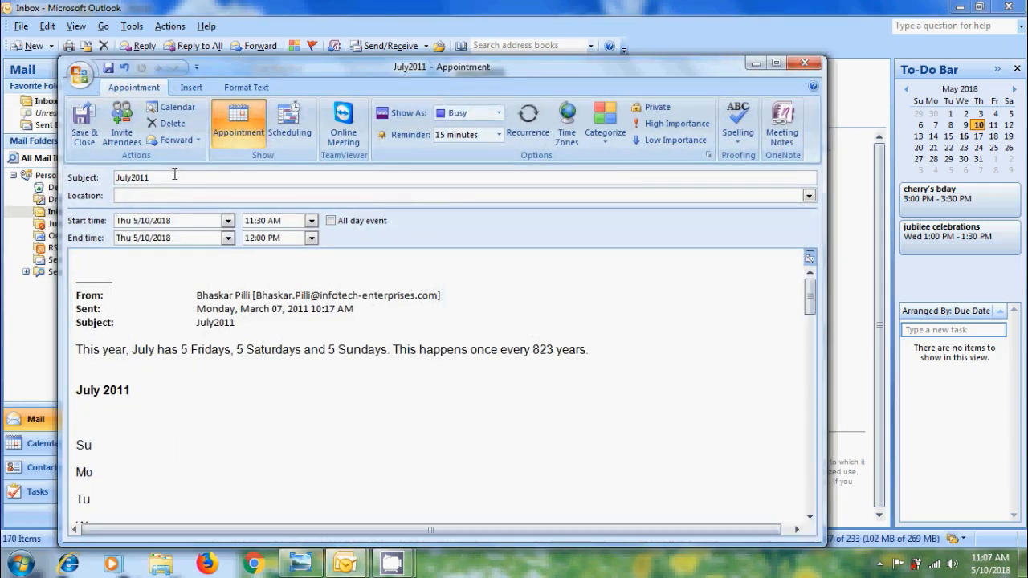
- Replace the new appointment's subject with "bachee"
{"action": "double_click", "coordinate": [173, 177]}
{"action": "type", "text": "ba"}
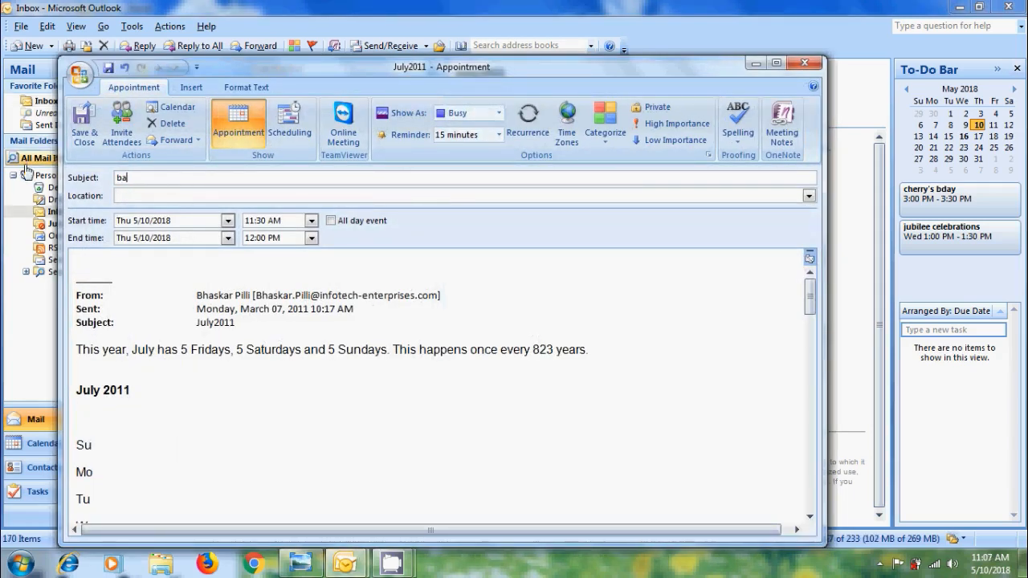
{"action": "type", "text": "chee"}
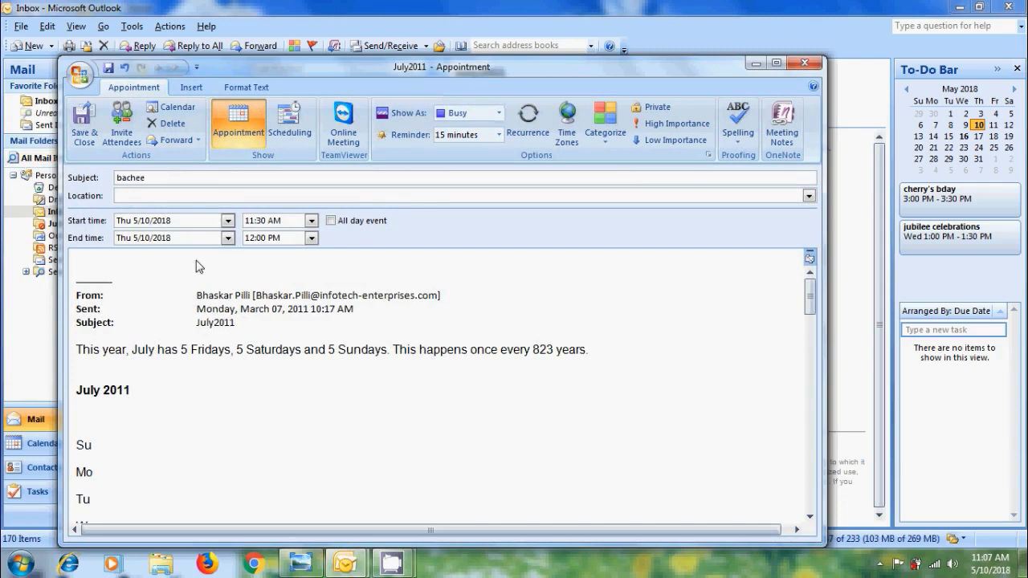
- Add the note "hai bachee" above the quoted email in the appointment body, and save and close the appointment
{"action": "left_click", "coordinate": [103, 270]}
{"action": "type", "text": "haio bachee"}
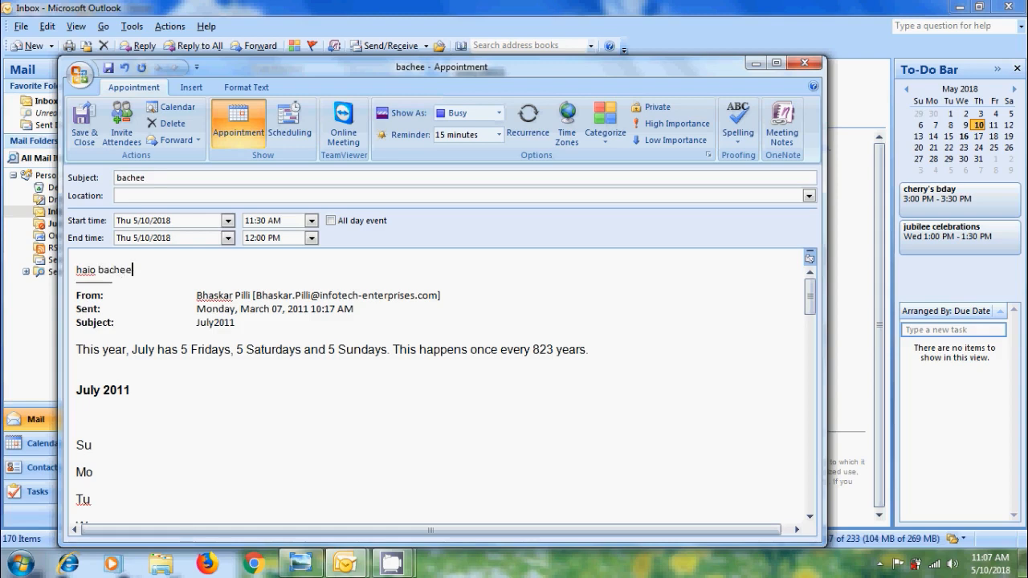
{"action": "key", "text": "Left"}
{"action": "key", "text": "Left"}
{"action": "key", "text": "Left"}
{"action": "key", "text": "Left"}
{"action": "key", "text": "Left"}
{"action": "key", "text": "Left"}
{"action": "key", "text": "BackSpace"}
{"action": "key", "text": "BackSpace"}
{"action": "left_click", "coordinate": [94, 130]}
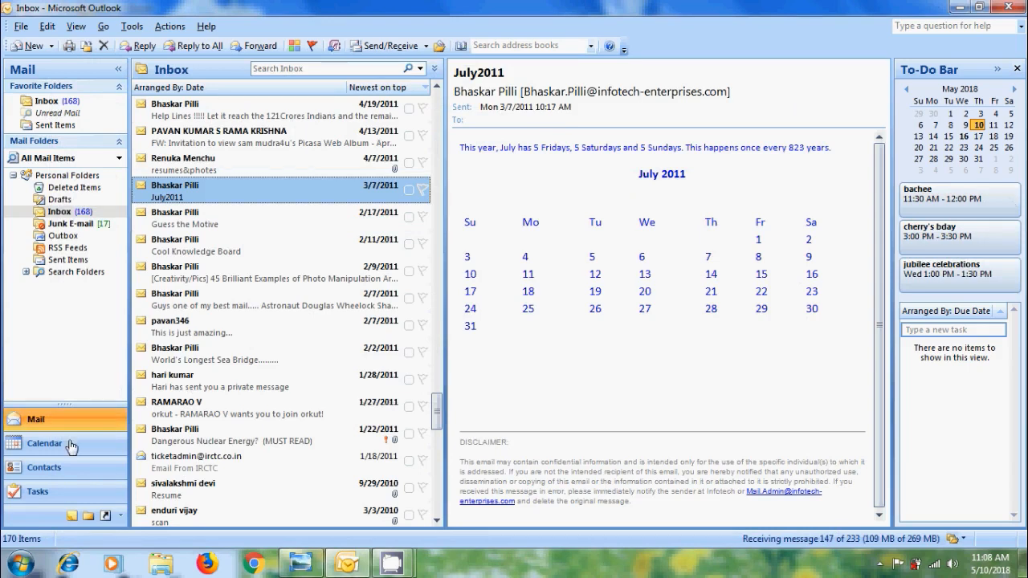
- Return to the calendar, open the "bachee" appointment on Thursday, May 10 to review its contents, and close it
{"action": "left_click", "coordinate": [45, 447]}
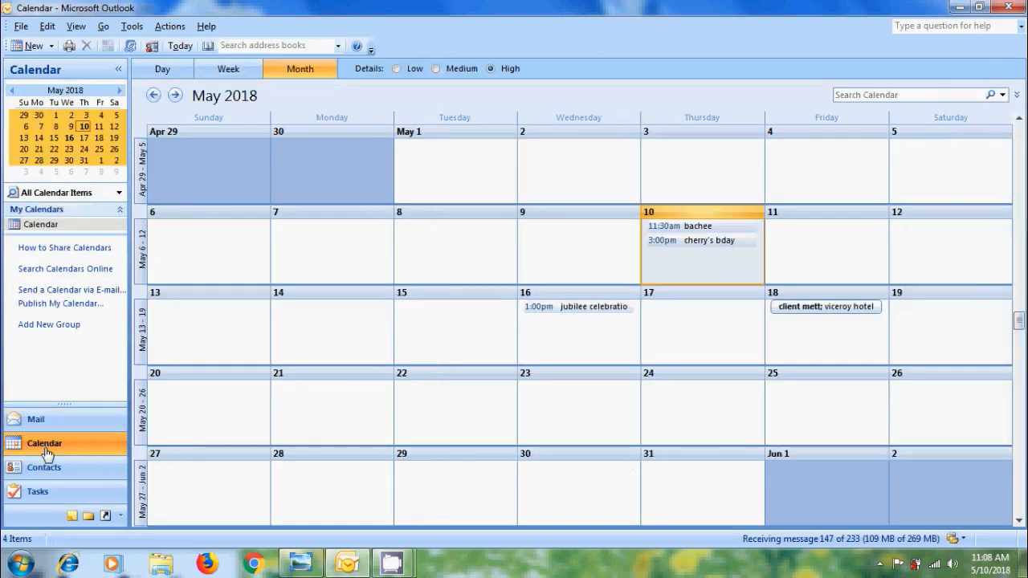
{"action": "double_click", "coordinate": [697, 226]}
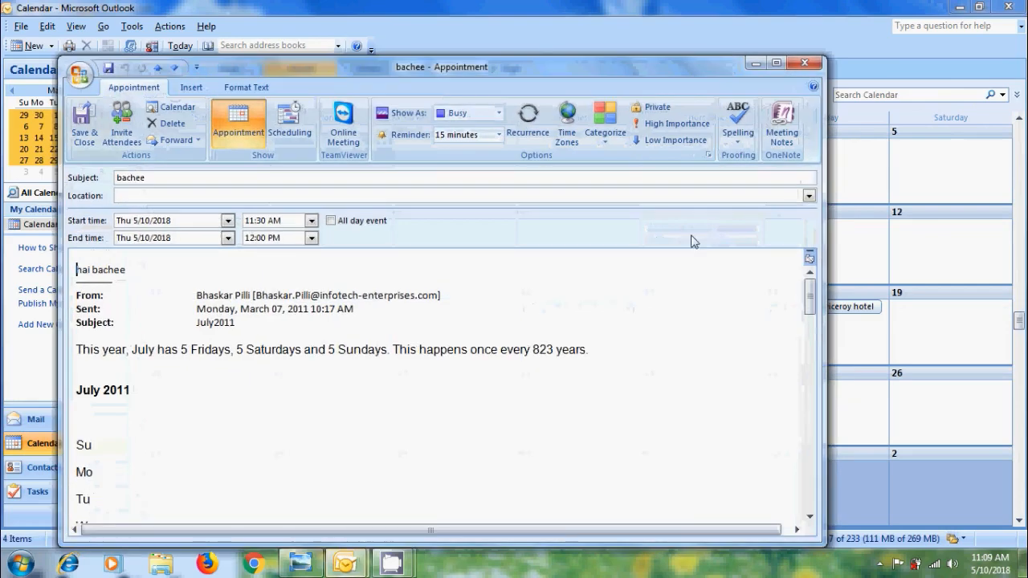
{"action": "left_click", "coordinate": [815, 64]}
- Switch to Windows Photo Viewer to show the tutorial title image, and minimize it and Outlook to reveal the desktop
{"action": "left_click", "coordinate": [302, 564]}
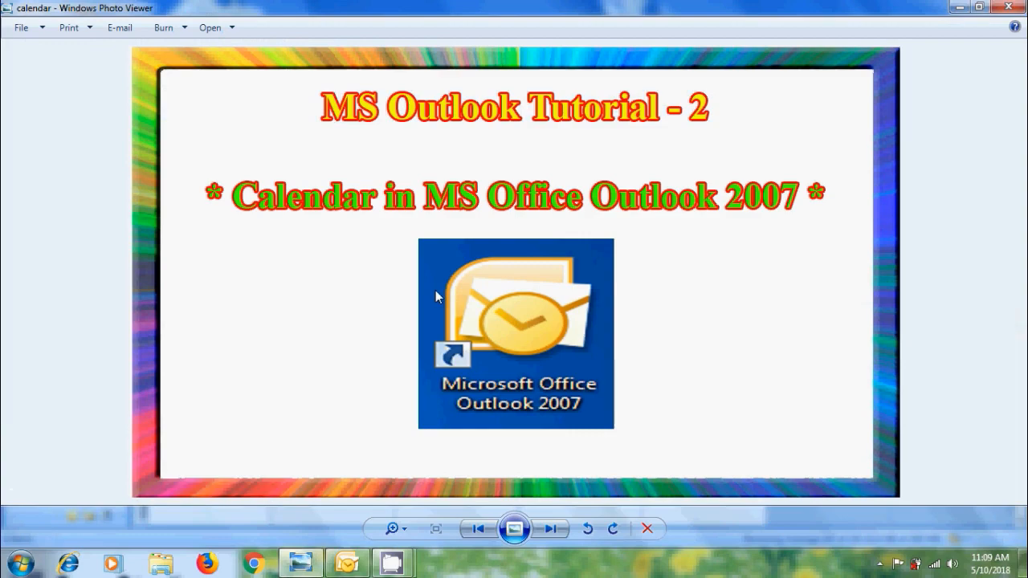
{"action": "left_click", "coordinate": [959, 8]}
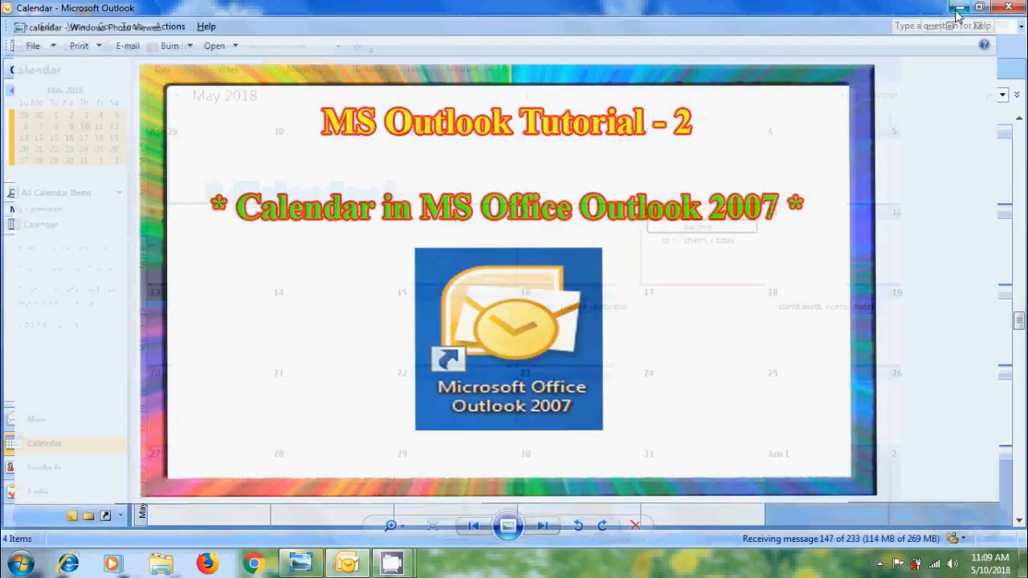
{"action": "left_click", "coordinate": [960, 8]}
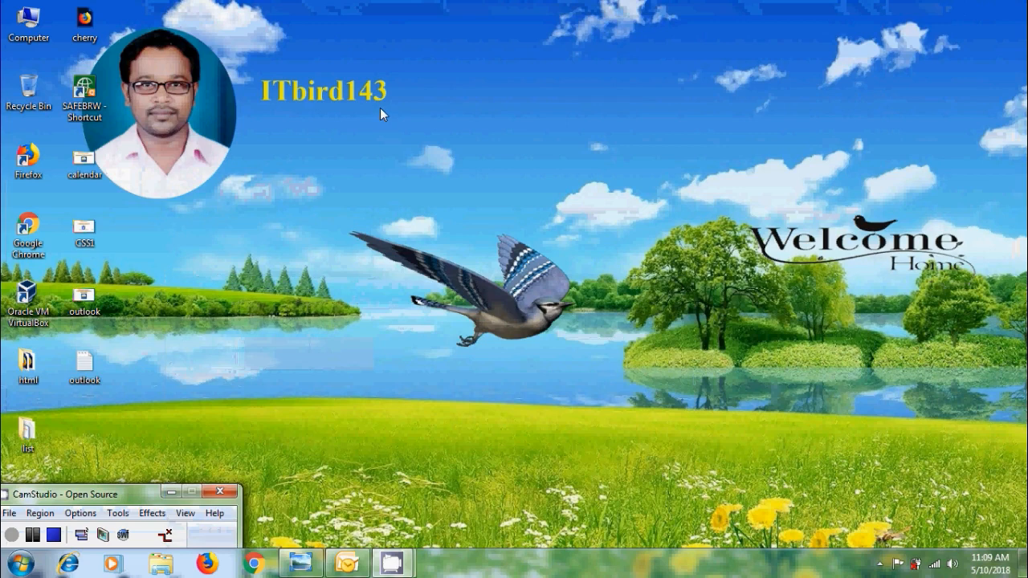